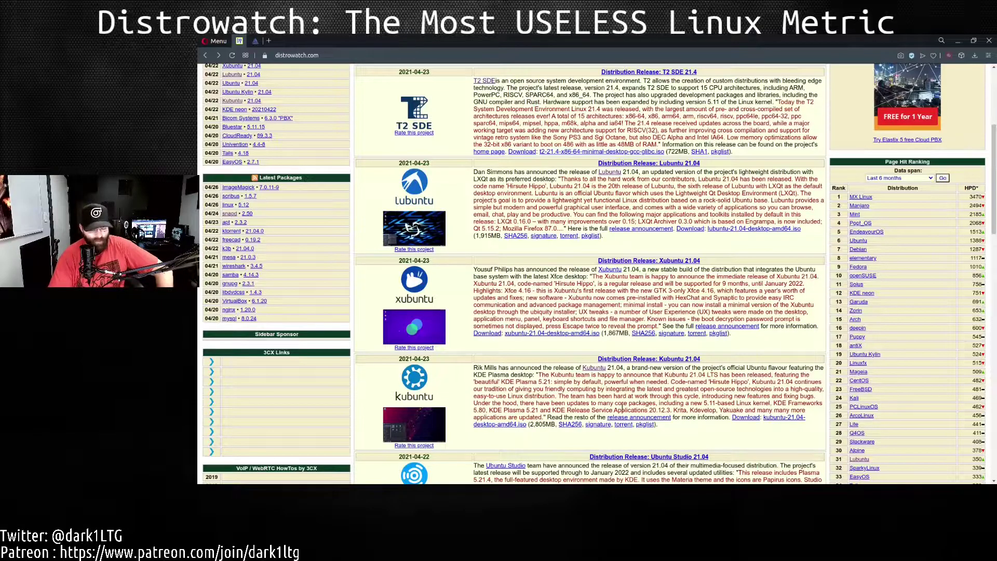
scroll(740, 350, "down", 3)
scroll(740, 350, "up", 10)
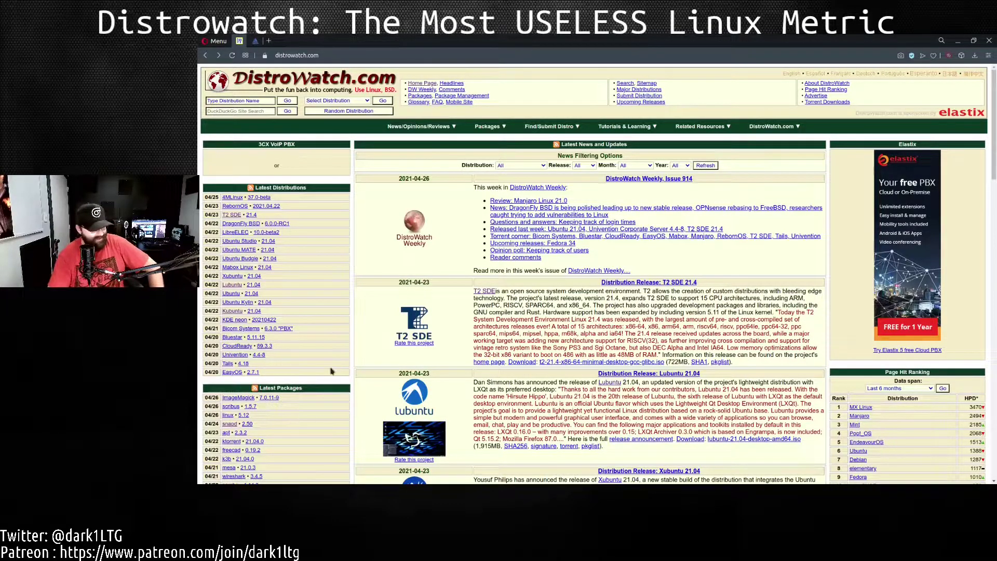
scroll(532, 234, "down", 3)
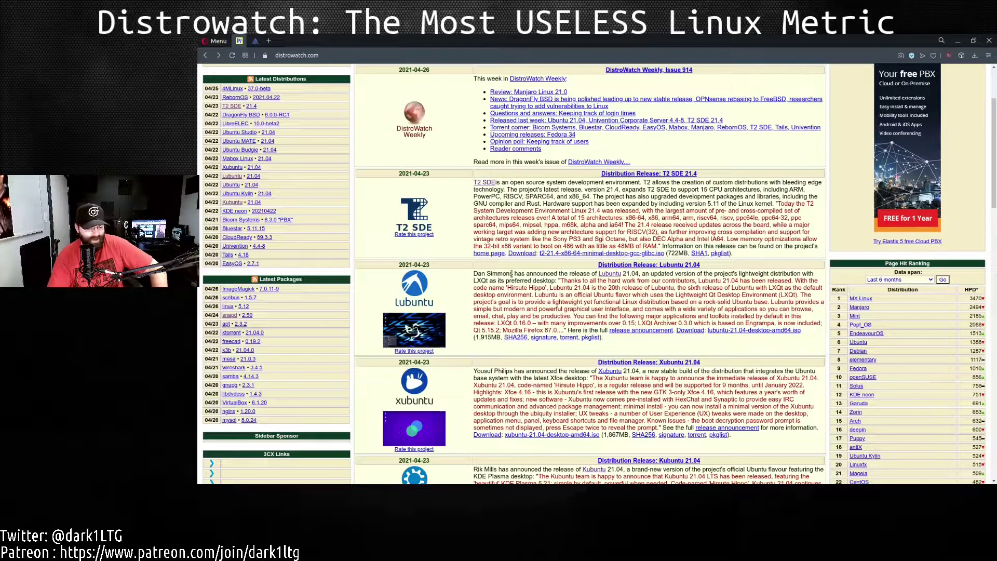
- View DistroWatch's Lubuntu page (350 hits per day), visit its home page, and return to the front page
left_click(426, 292)
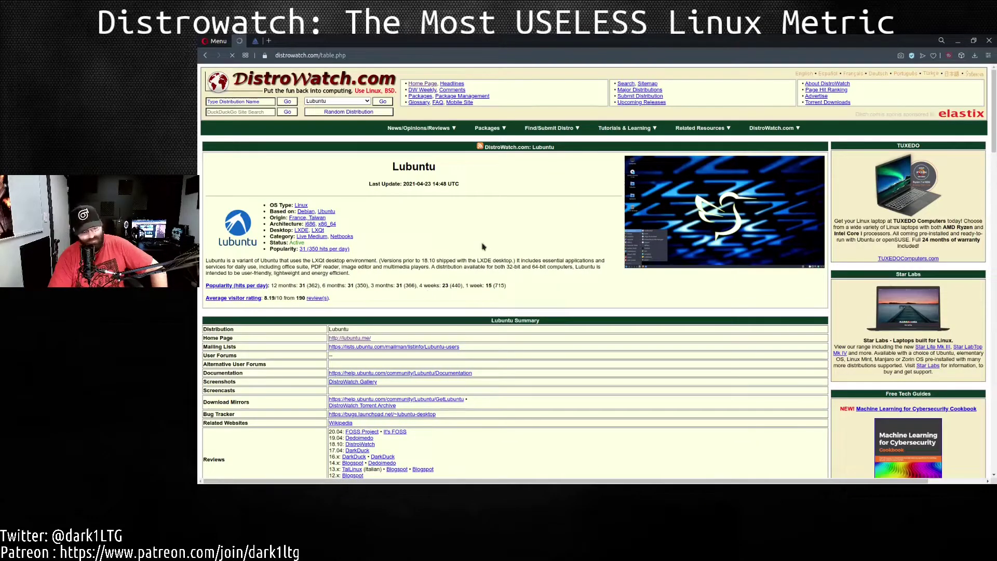
scroll(481, 247, "down", 3)
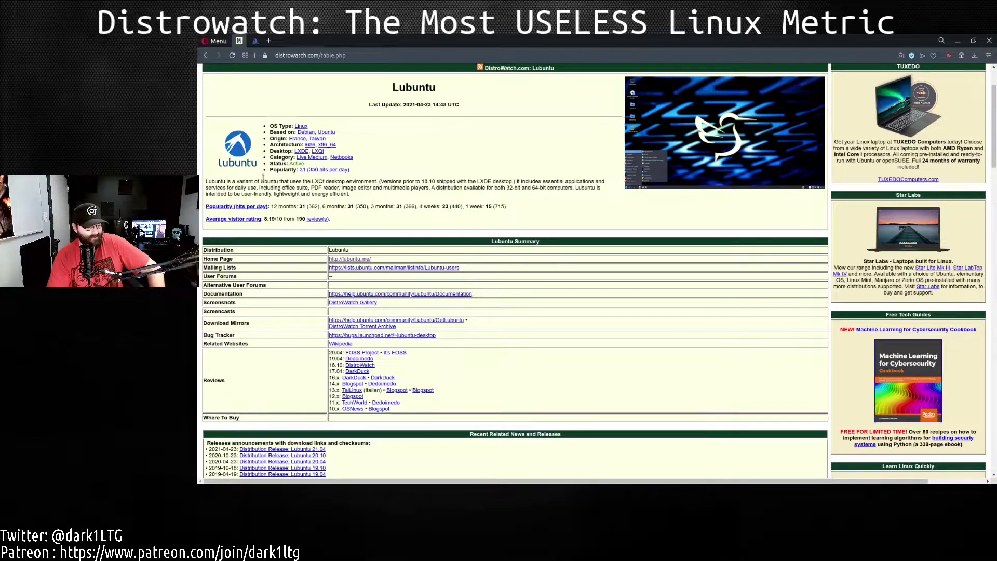
left_click_drag(264, 170, 360, 173)
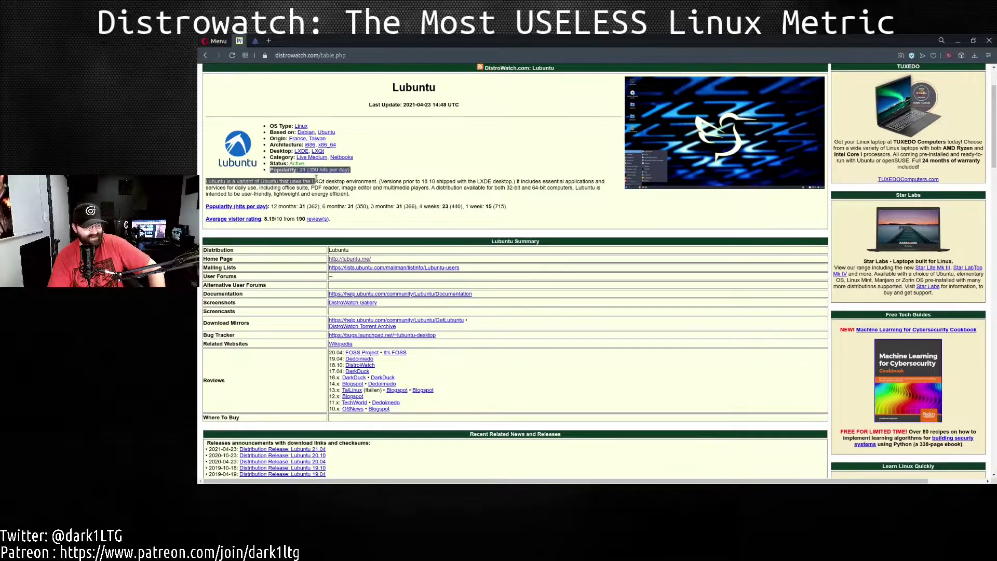
left_click(360, 173)
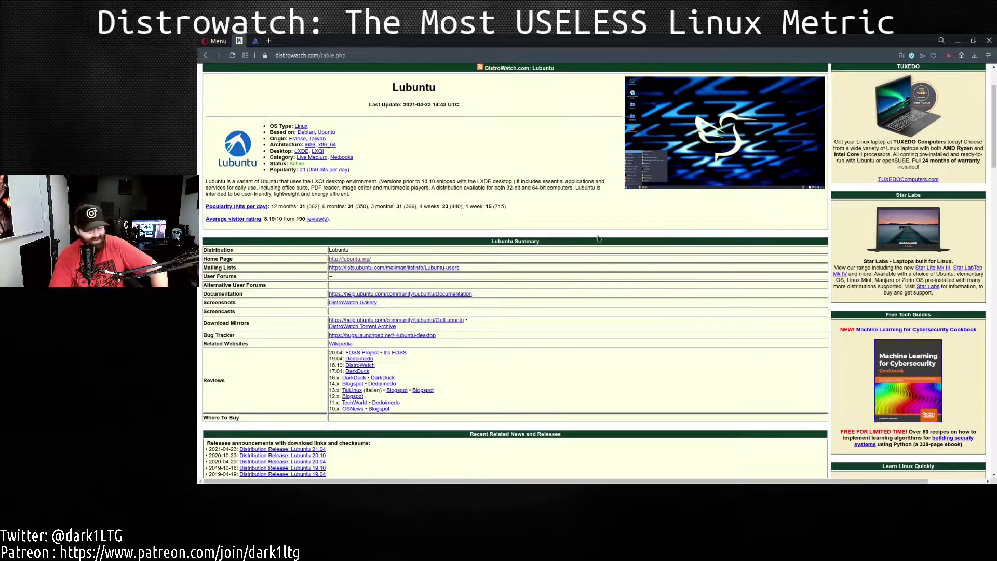
scroll(598, 237, "up", 3)
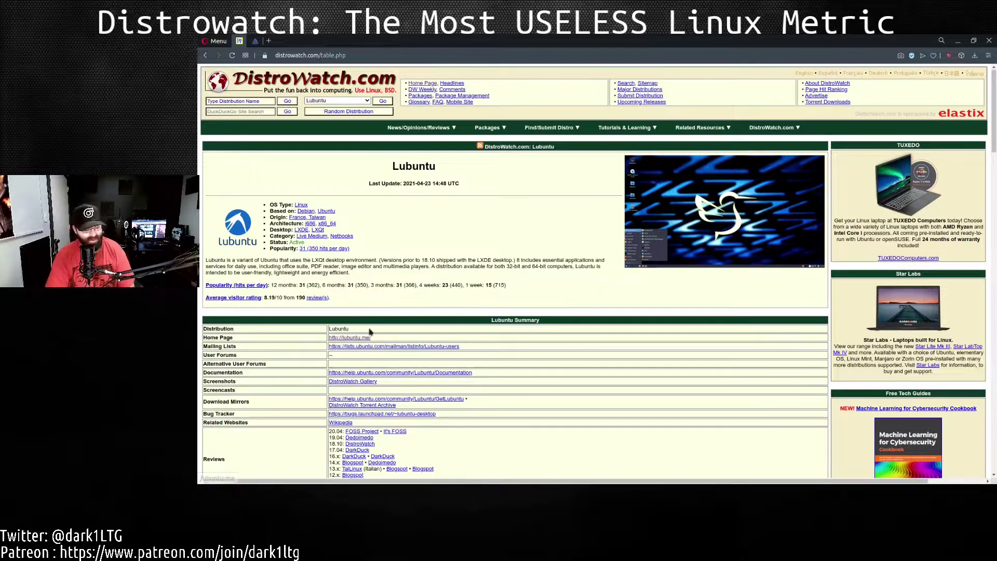
left_click(349, 337)
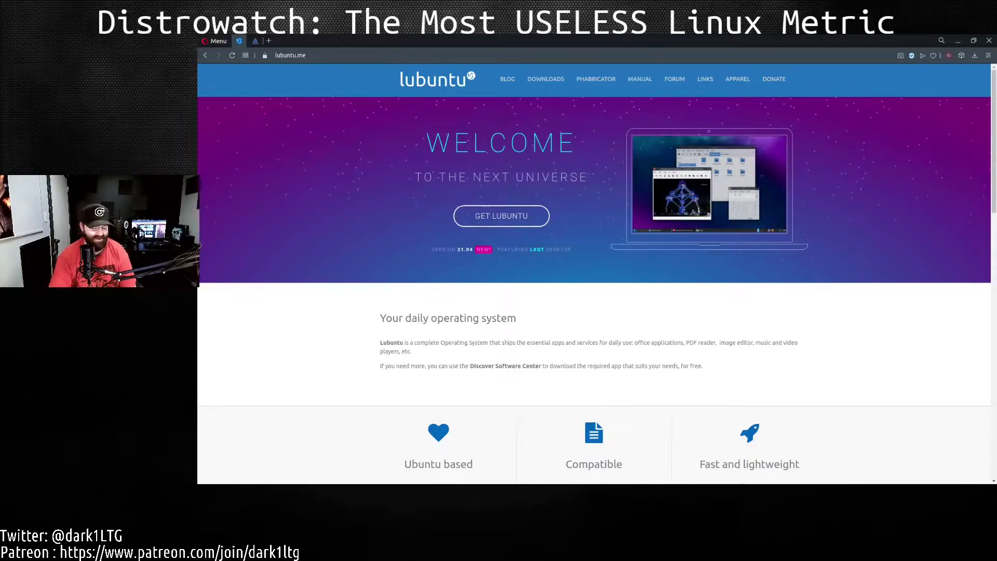
key("alt+Left")
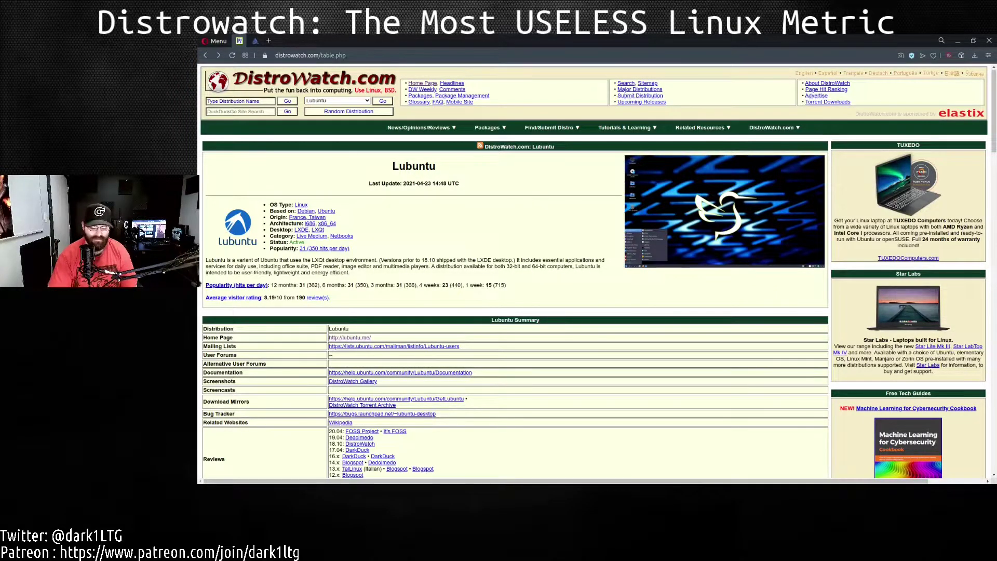
key("alt+Left")
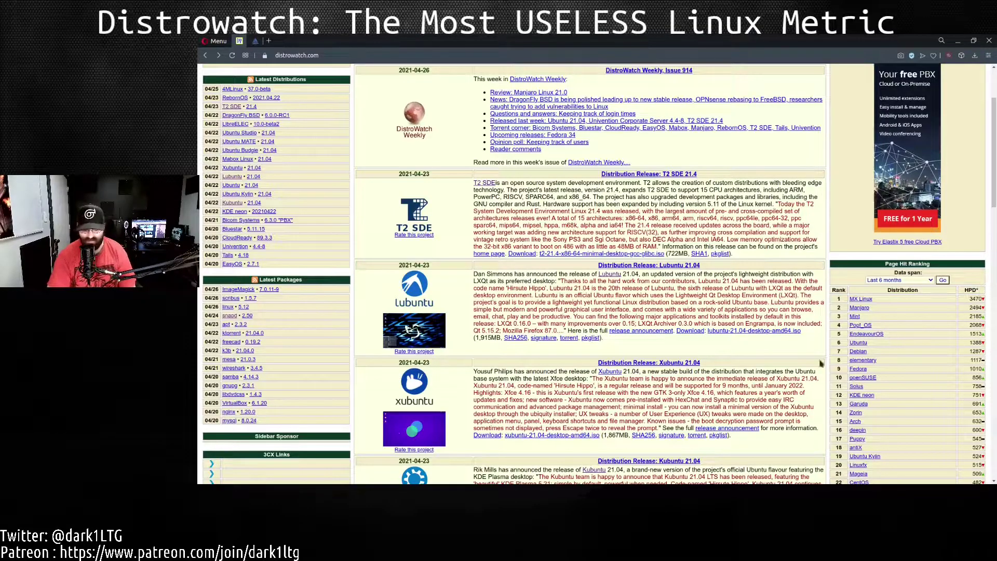
scroll(782, 290, "up", 5)
scroll(783, 290, "down", 8)
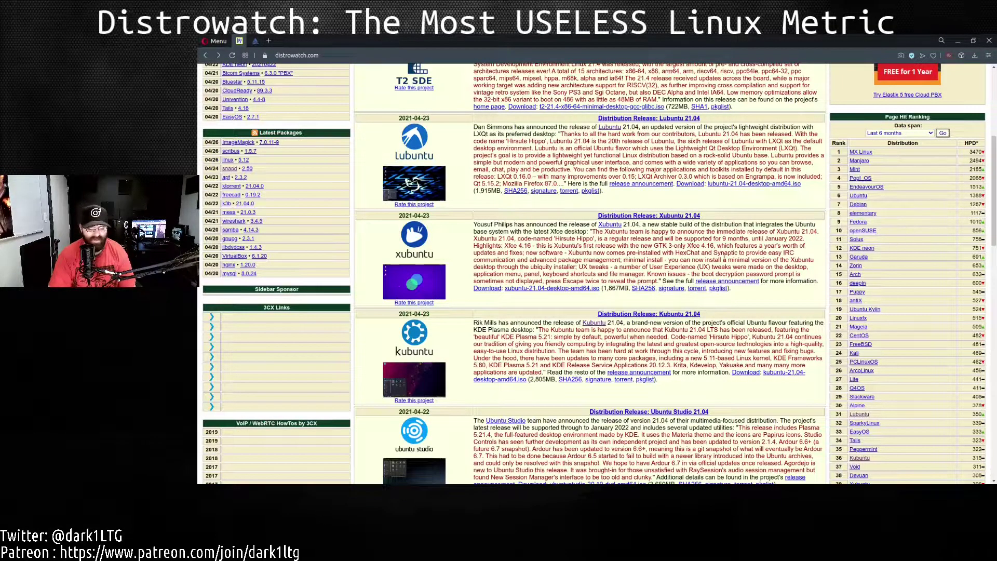
scroll(691, 250, "up", 5)
scroll(691, 250, "up", 5)
scroll(691, 250, "down", 2)
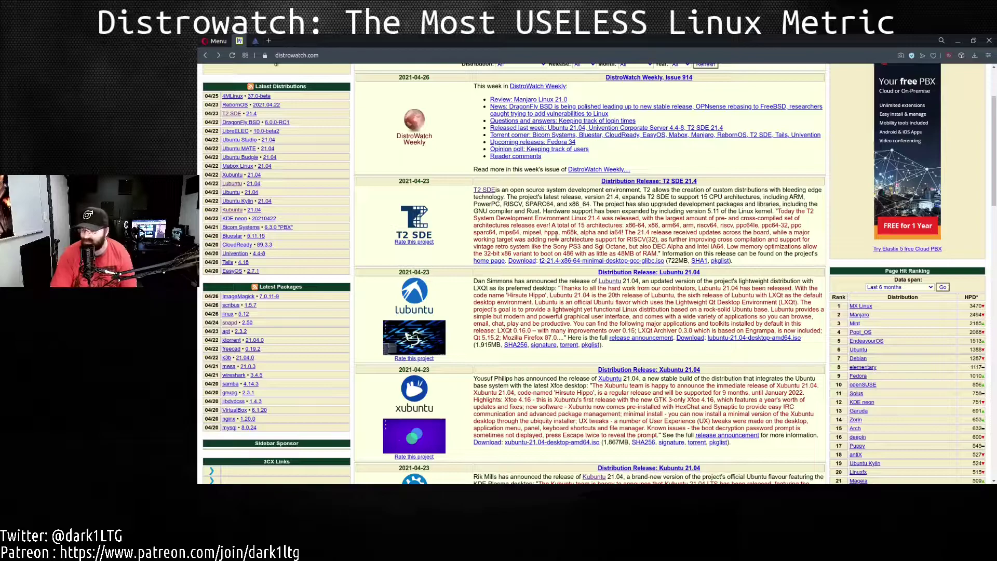
scroll(561, 230, "down", 5)
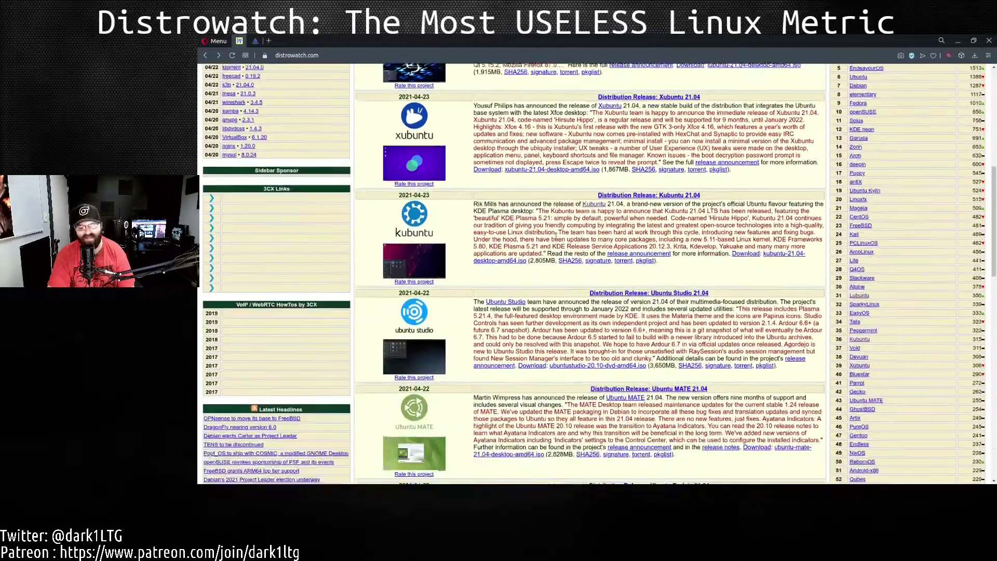
scroll(560, 230, "down", 2)
scroll(556, 231, "down", 4)
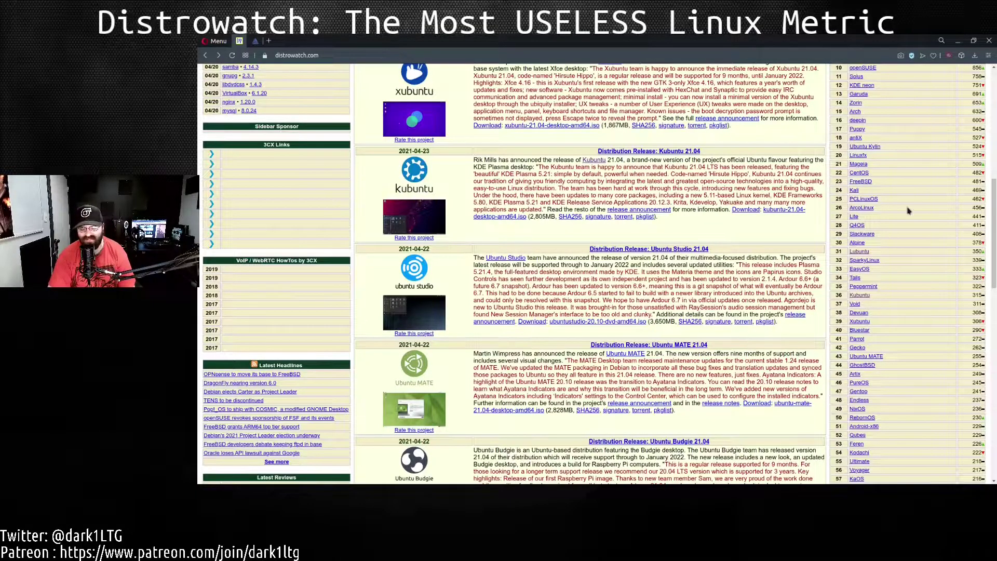
scroll(909, 209, "up", 6)
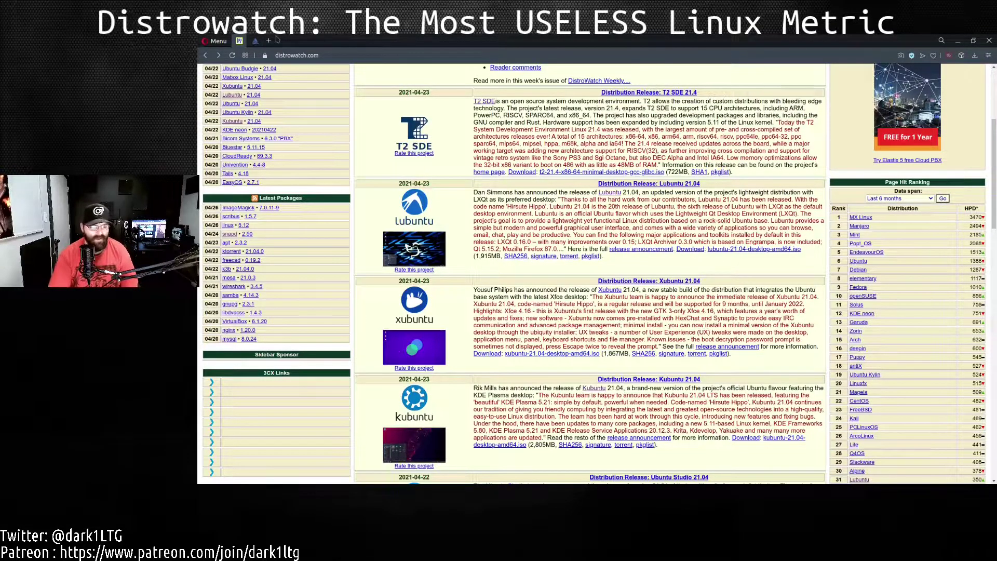
- In Linux Delta, glance at the Arch and elementary review pages and return to the distro grid
left_click(255, 45)
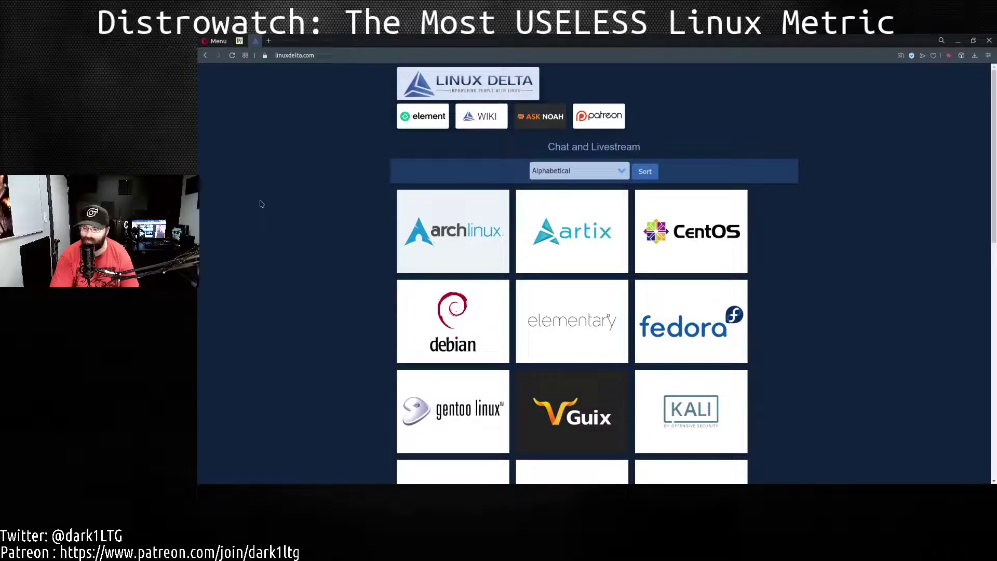
left_click(420, 265)
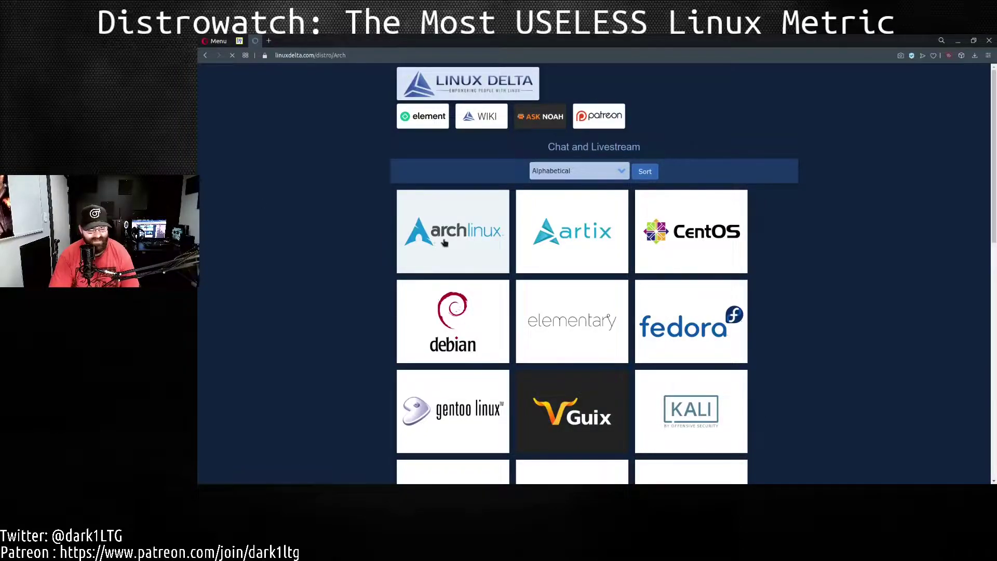
scroll(444, 242, "down", 1)
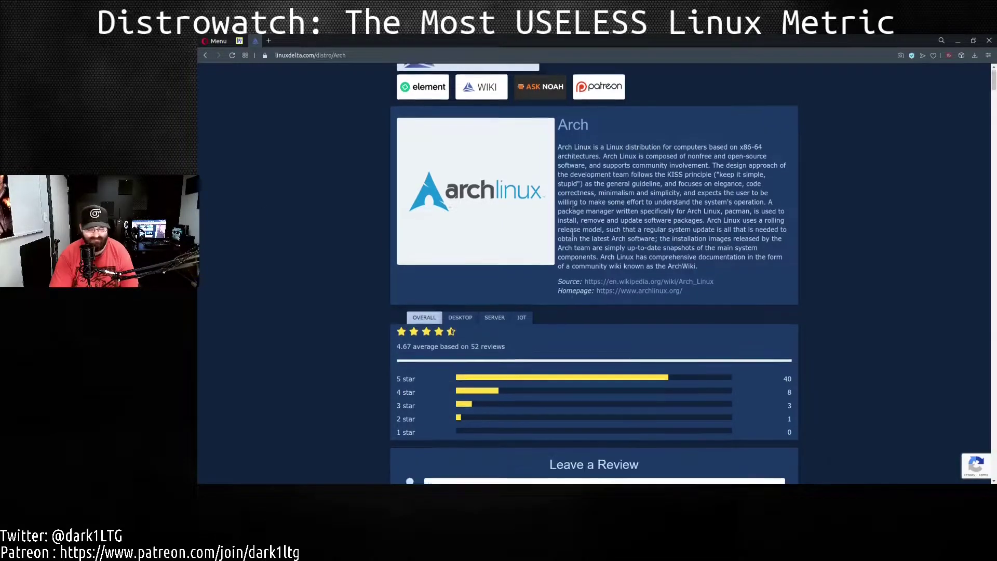
scroll(573, 232, "down", 3)
scroll(575, 233, "down", 3)
scroll(574, 233, "up", 8)
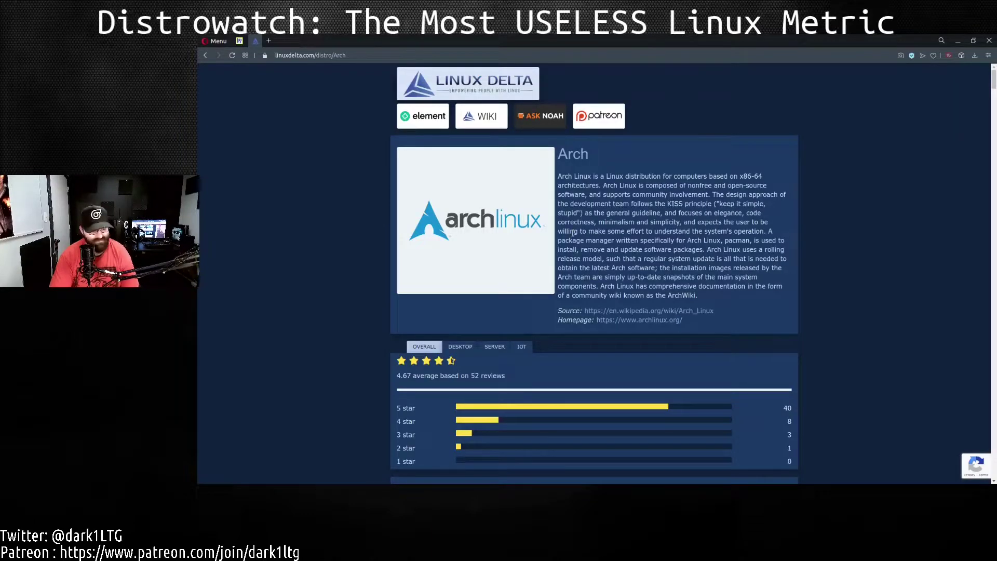
scroll(578, 233, "down", 3)
key("alt+Left")
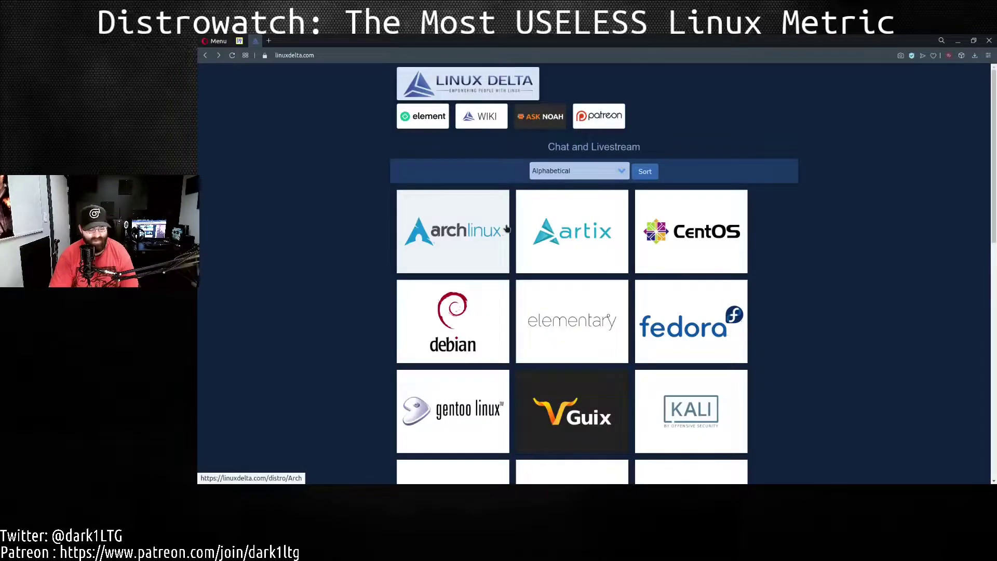
left_click(600, 362)
scroll(694, 299, "down", 3)
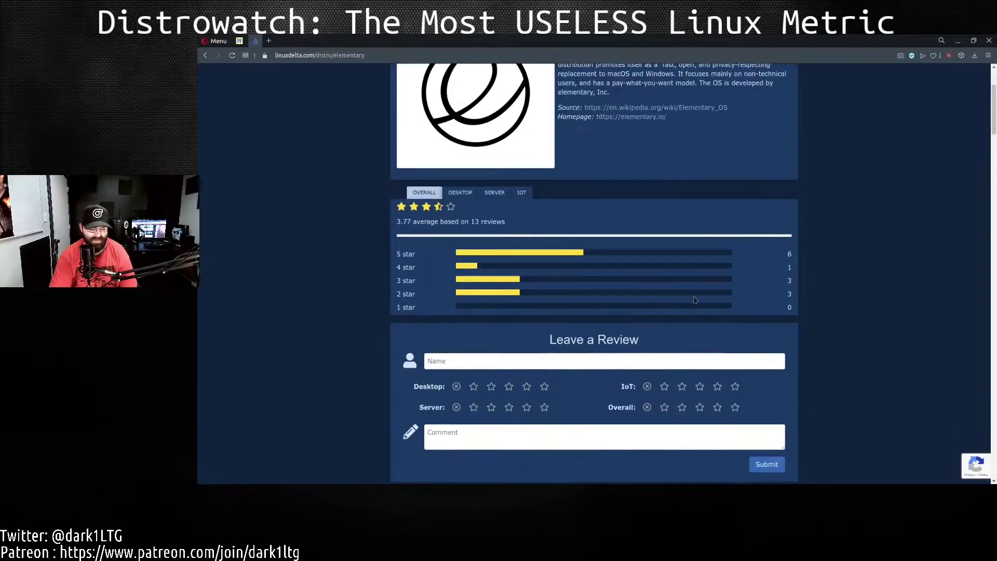
scroll(694, 299, "down", 1)
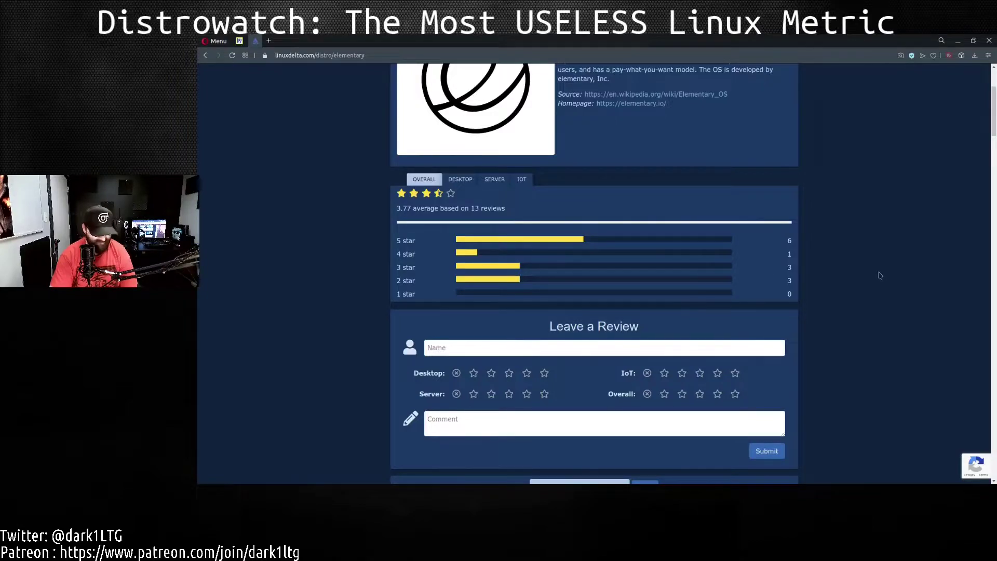
key("alt+Left")
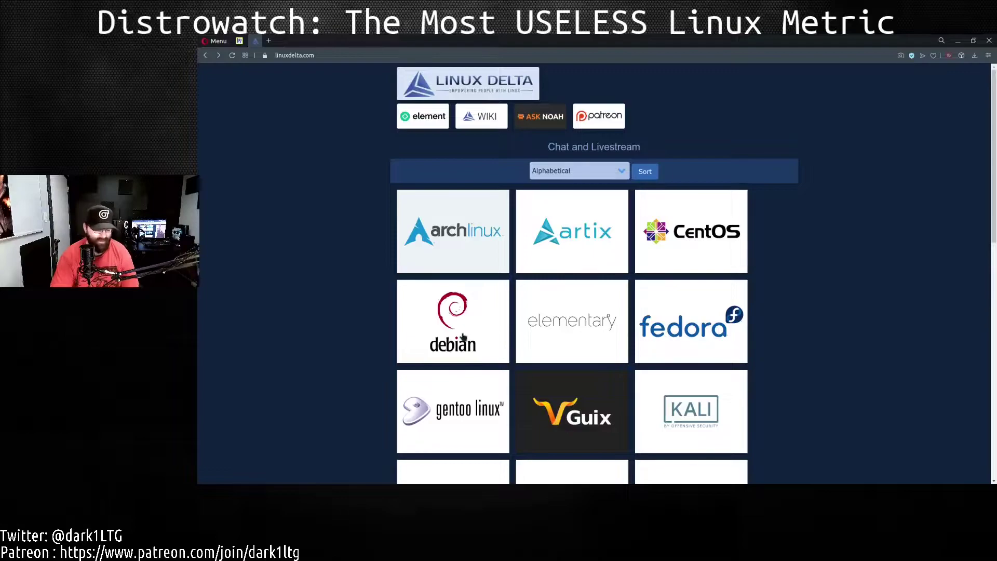
scroll(721, 333, "down", 5)
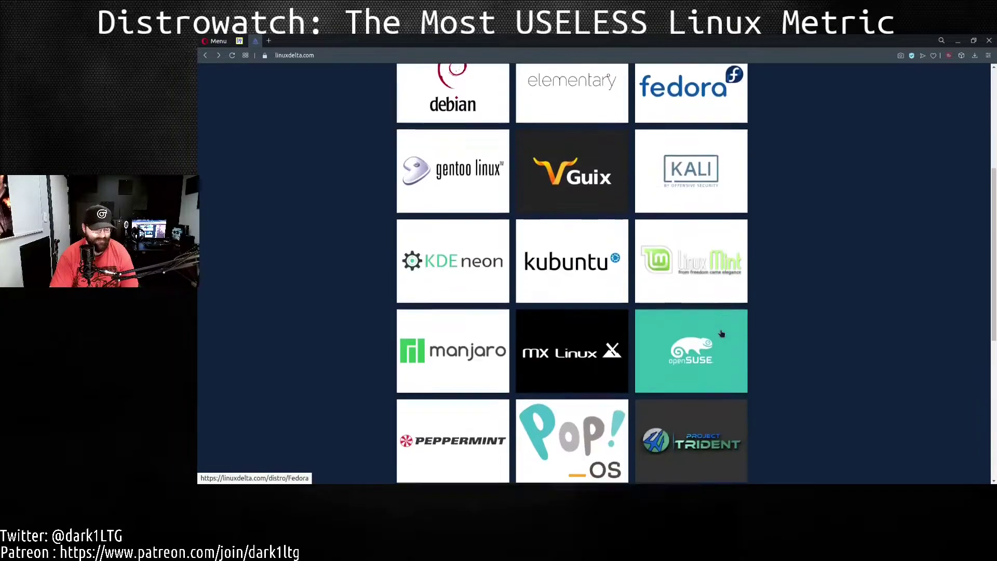
scroll(721, 333, "down", 2)
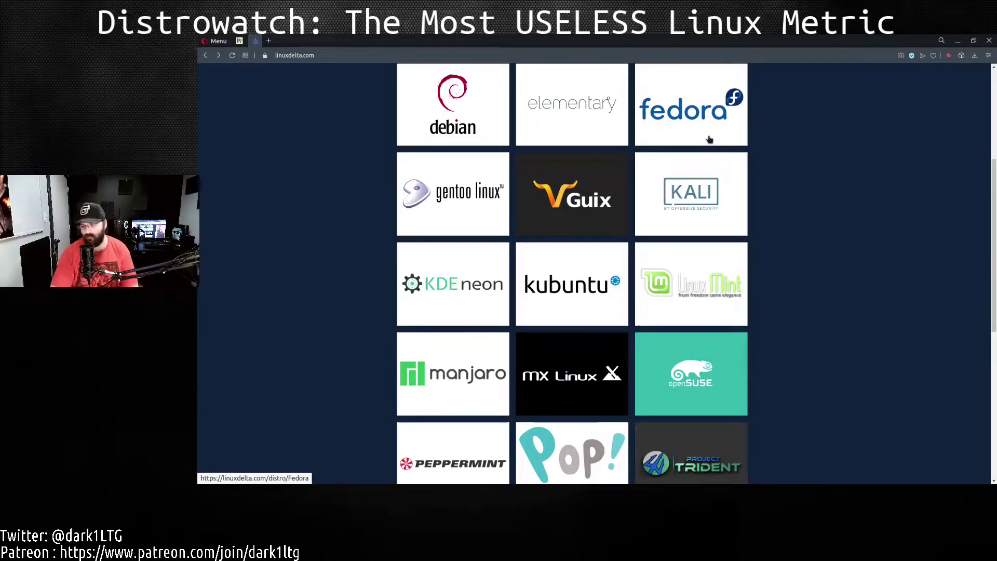
scroll(815, 334, "down", 3)
scroll(816, 334, "down", 3)
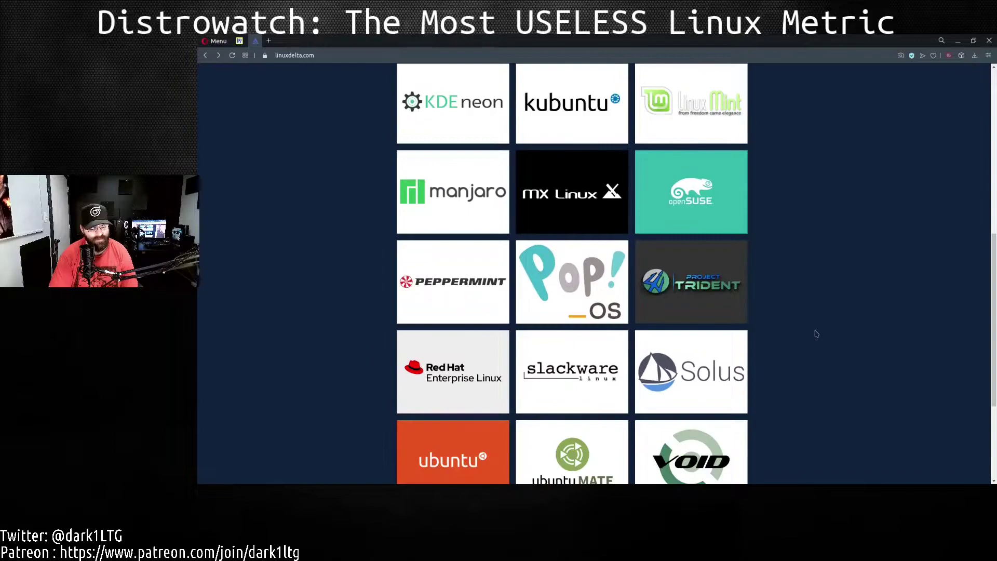
- Glance at Project Trident's empty review page, then land on the Void Linux review page
left_click(691, 282)
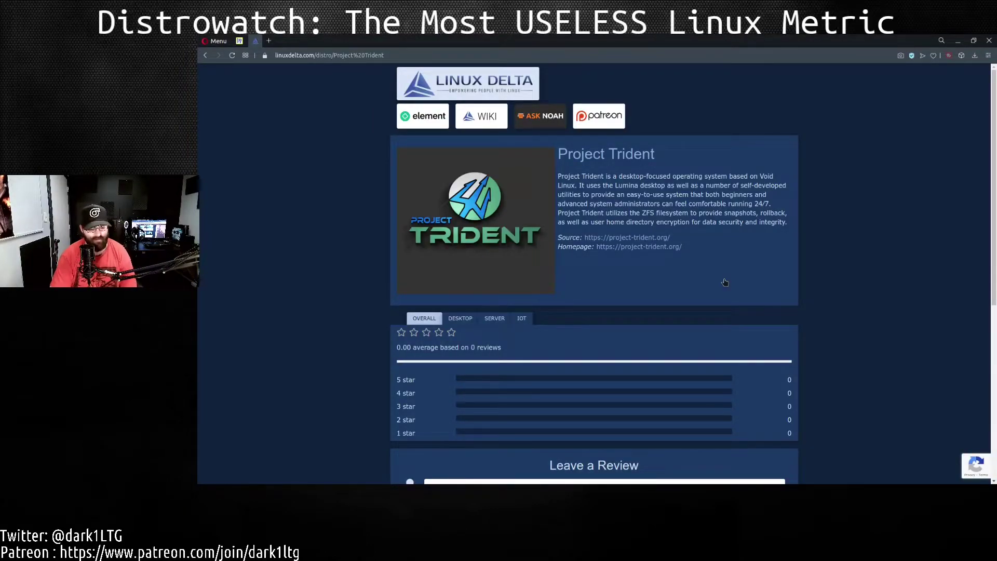
key("alt+Left")
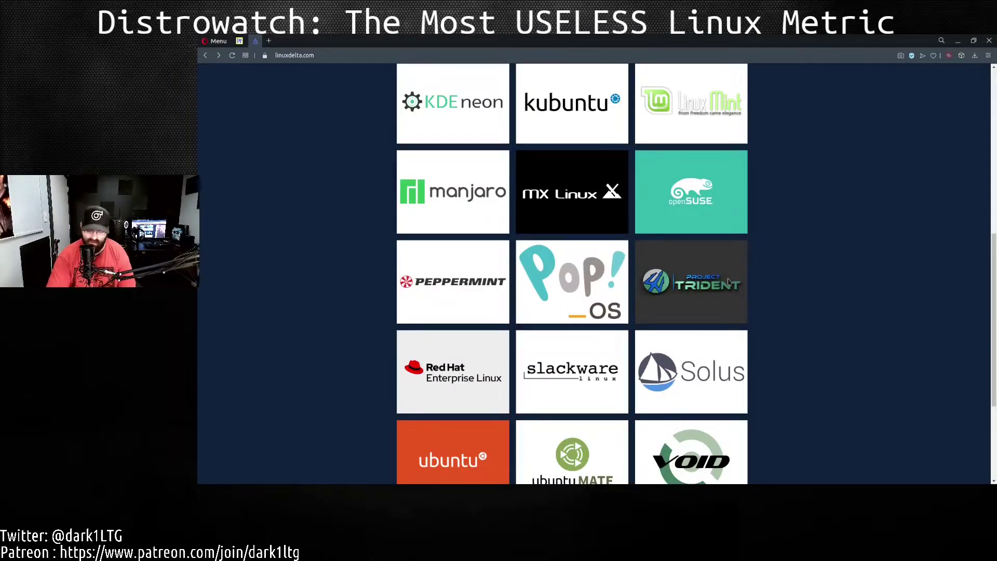
scroll(730, 283, "down", 3)
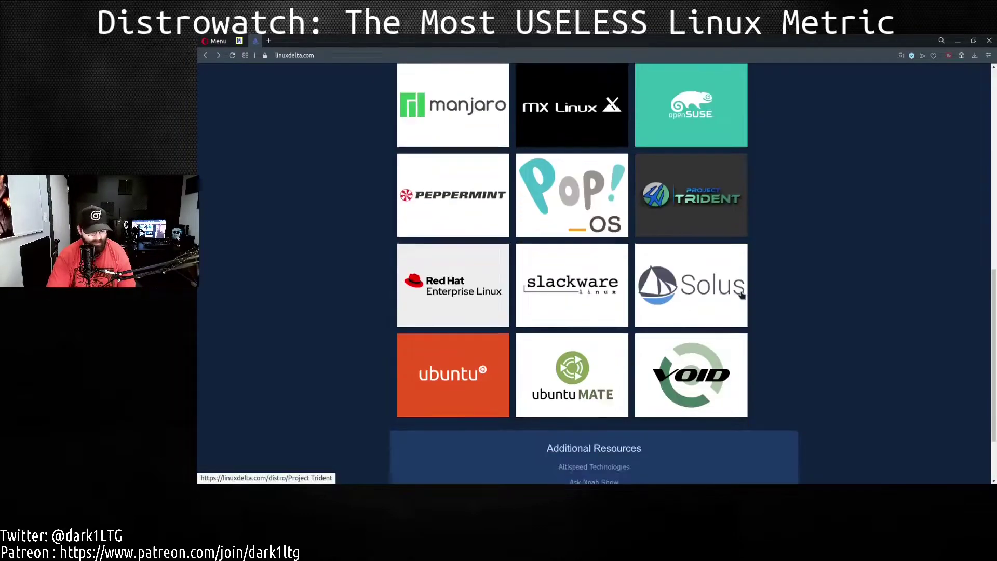
left_click(685, 311)
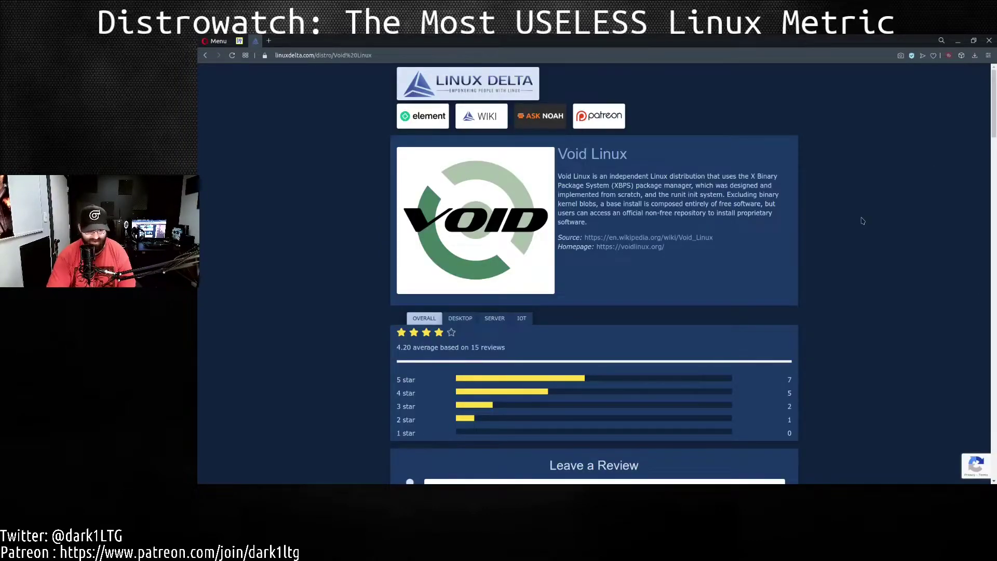
scroll(863, 222, "down", 3)
scroll(862, 221, "down", 3)
scroll(863, 222, "down", 3)
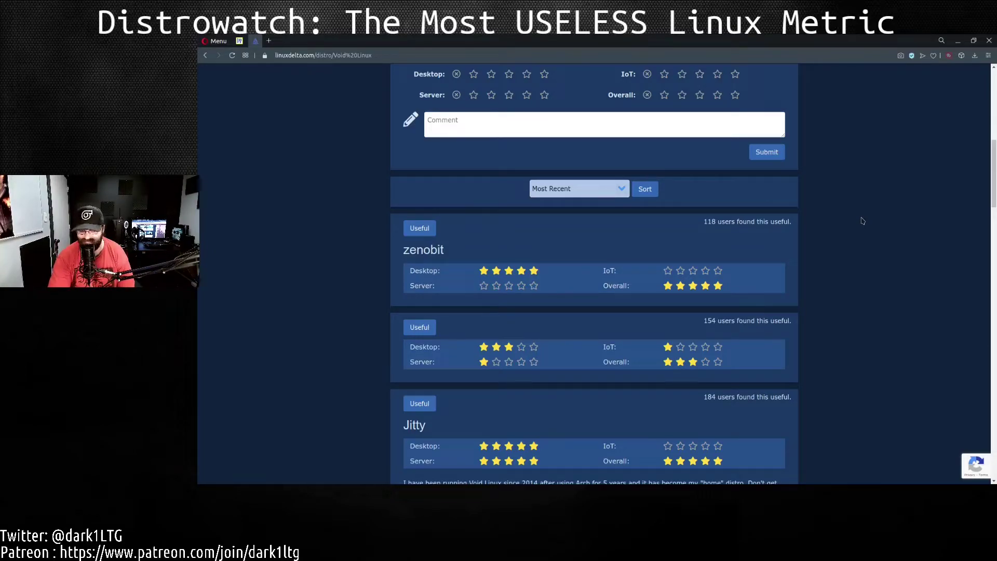
scroll(862, 221, "down", 2)
scroll(863, 220, "up", 5)
scroll(863, 221, "up", 5)
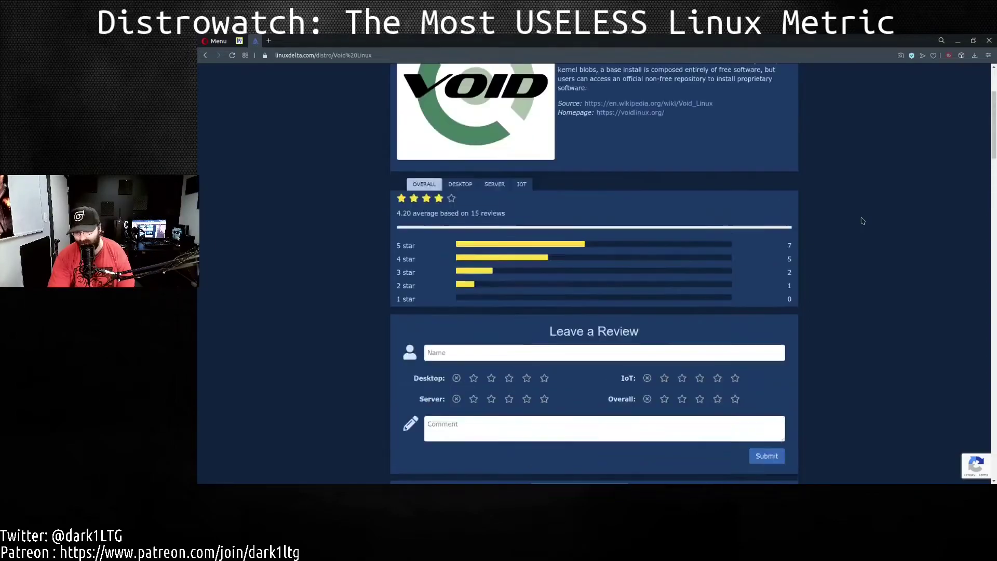
scroll(862, 221, "up", 4)
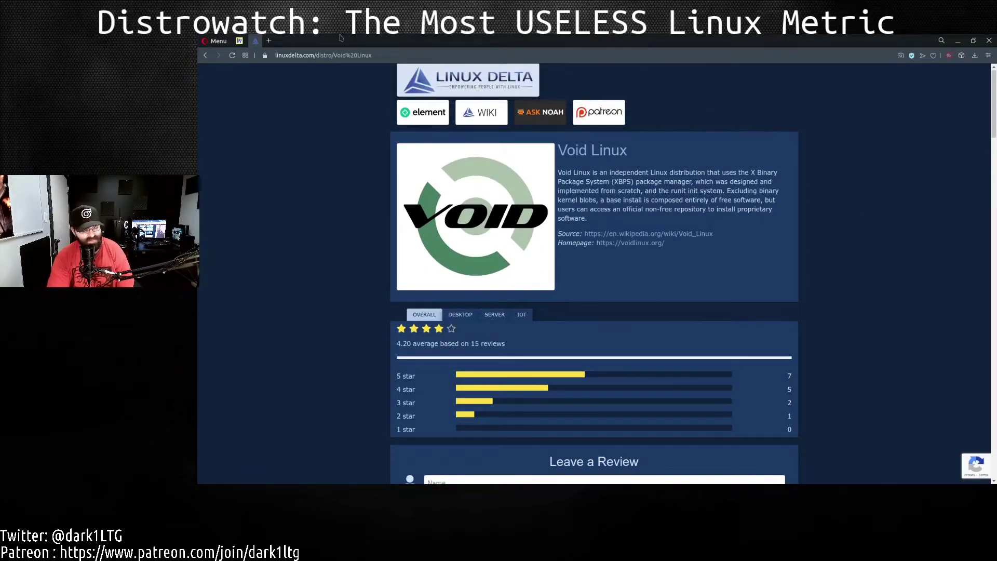
- Switch back to the DistroWatch tab showing release news beside the Page Hit Ranking
left_click(253, 41)
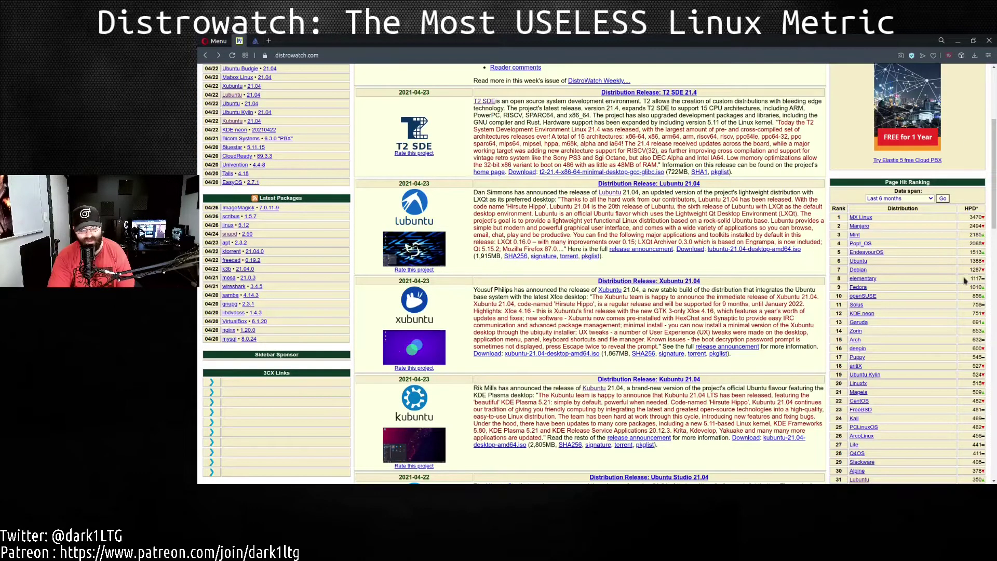